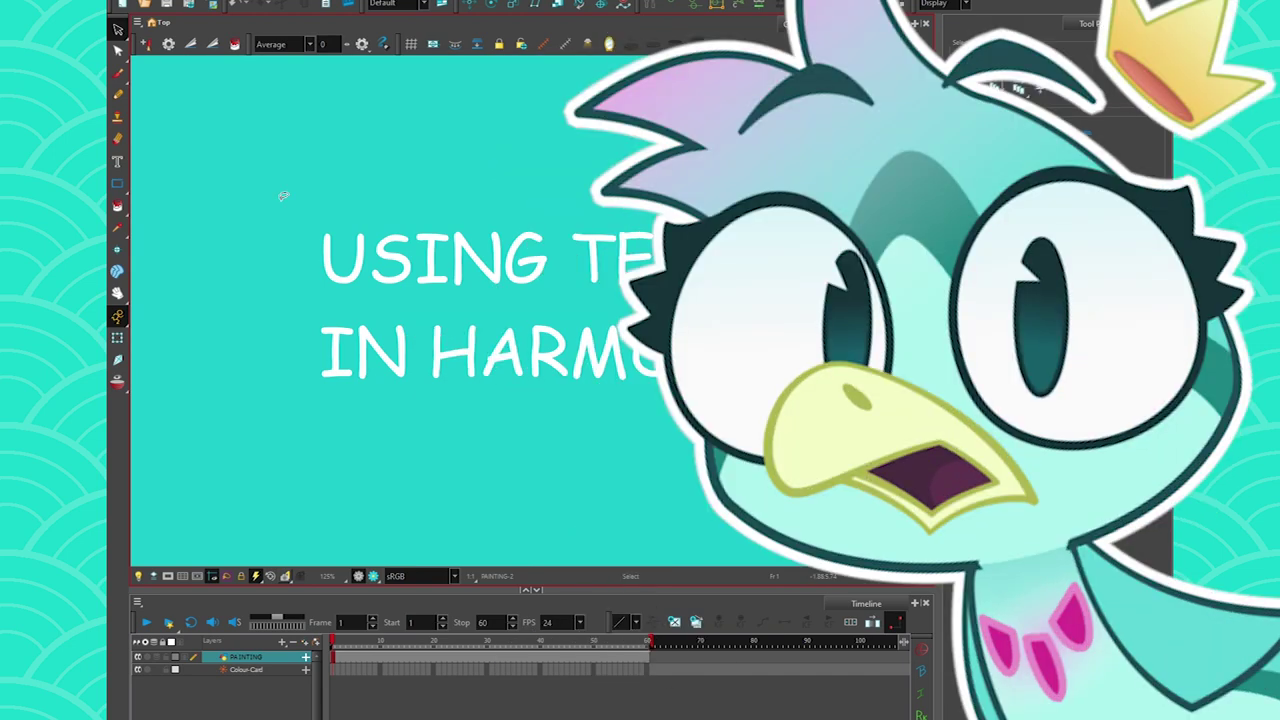
- Write the text "WRITE your things" on the canvas with the Text tool, breaking the line before "things"
key(alt+t)
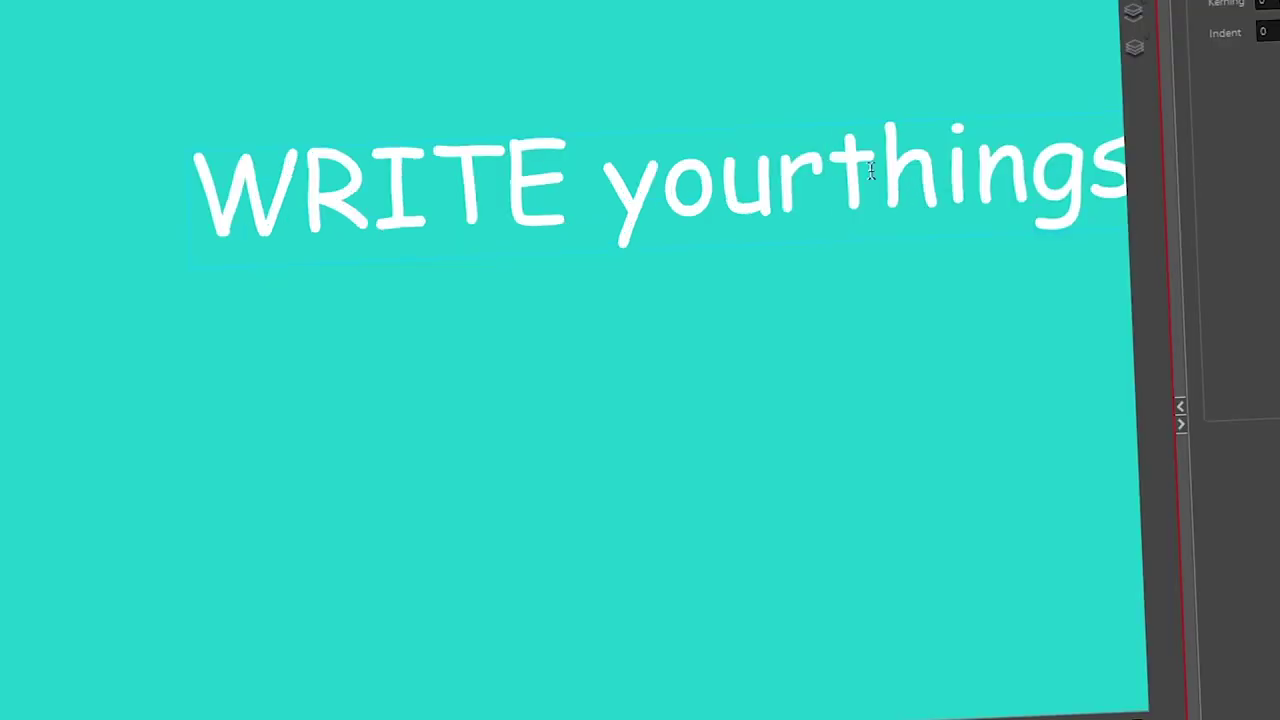
click(871, 172)
key(Return)
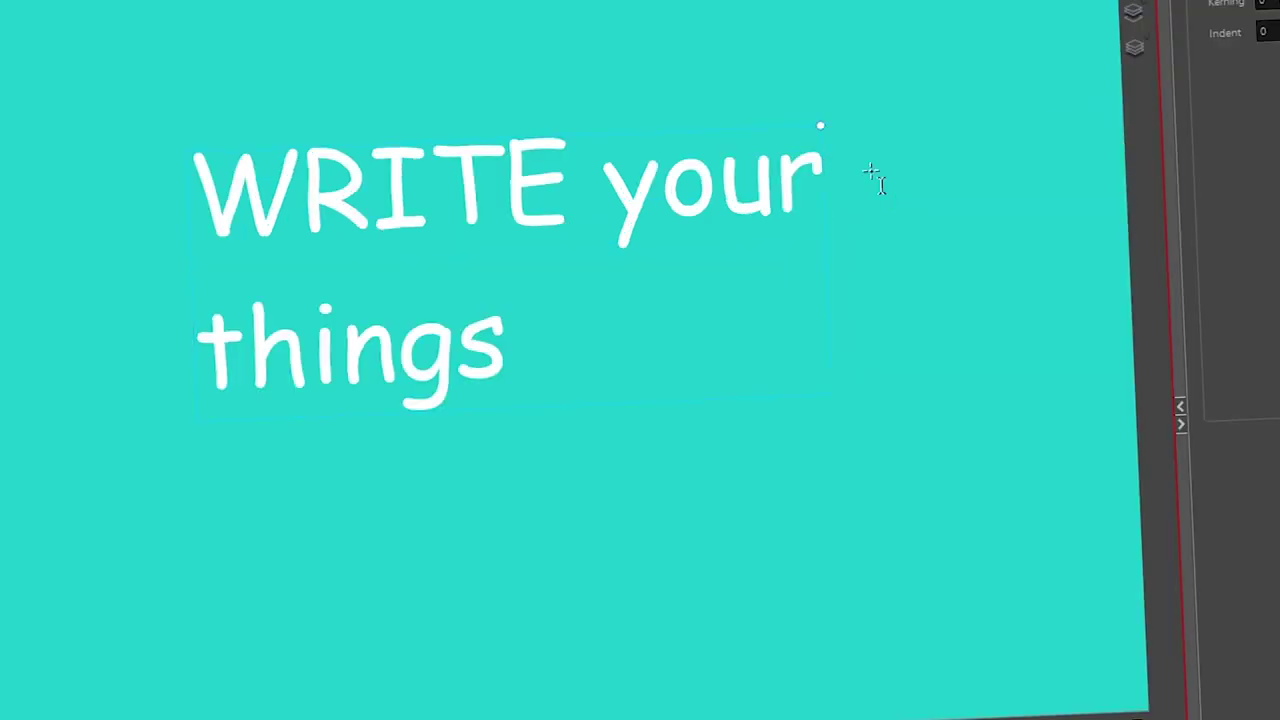
click(510, 358)
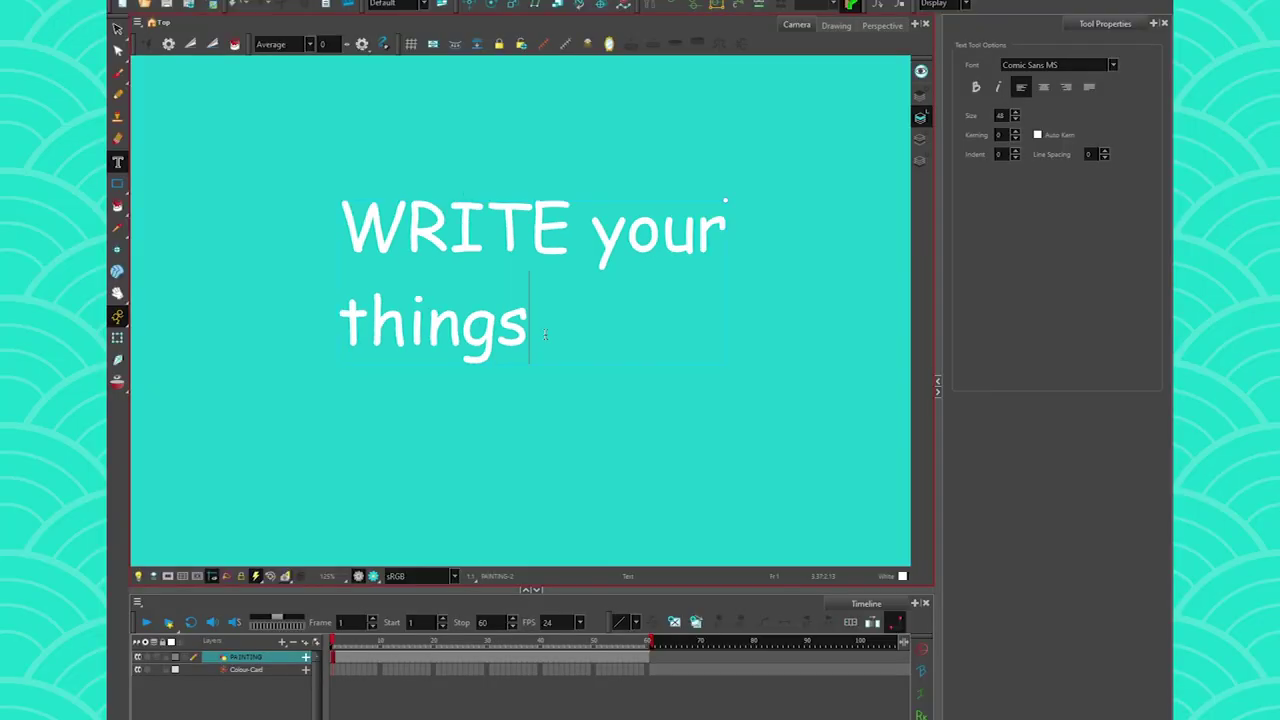
- Try bold and italic formatting on the whole text, turning each one off again
drag(545, 336, 320, 214)
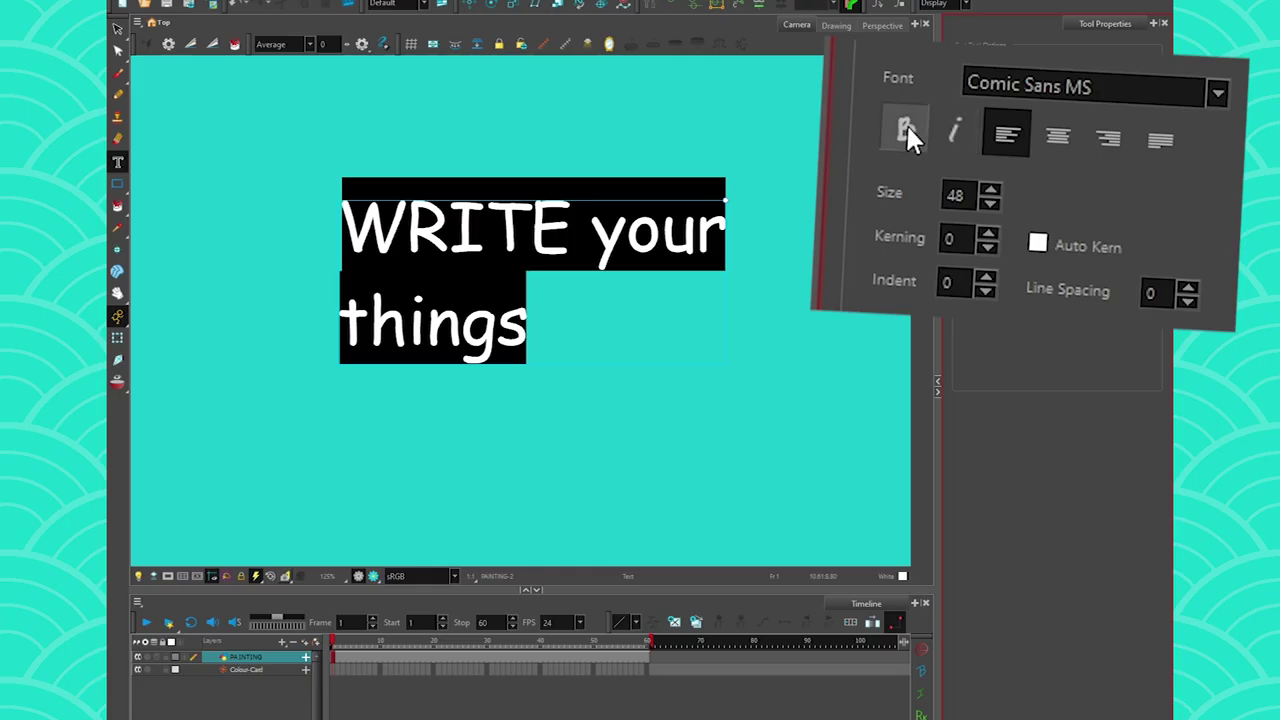
click(593, 230)
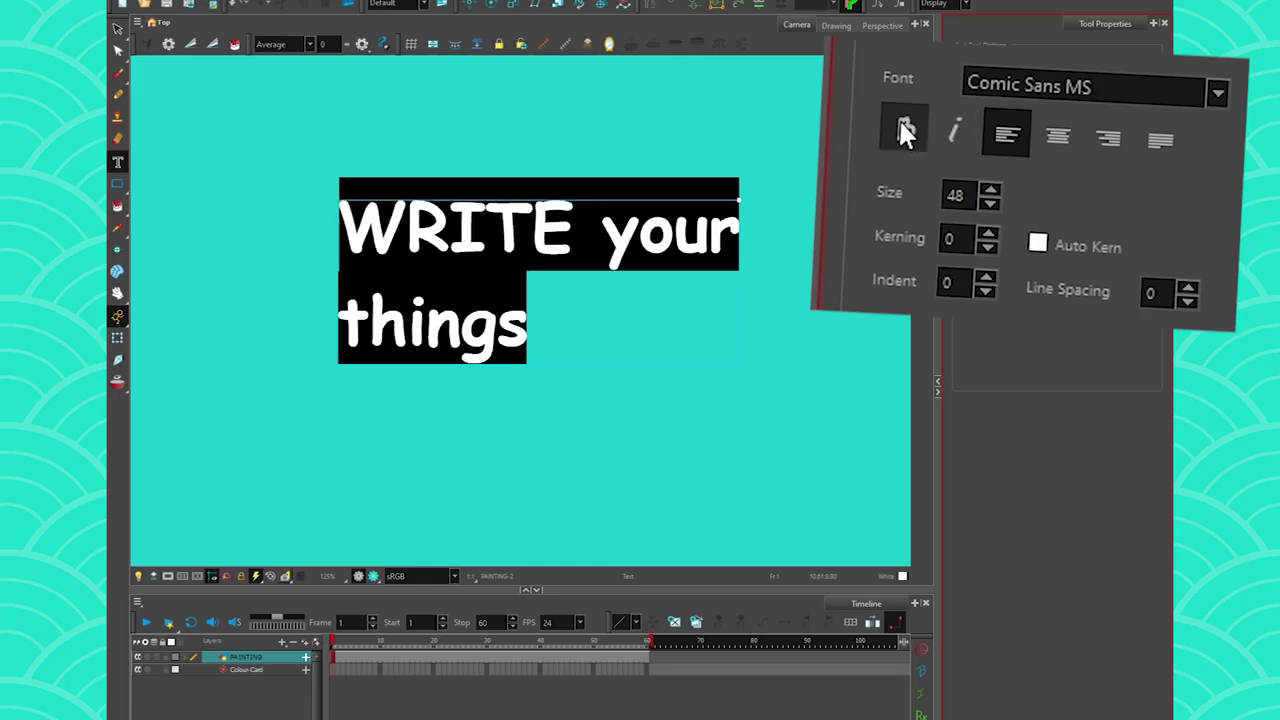
click(593, 230)
click(948, 132)
click(948, 132)
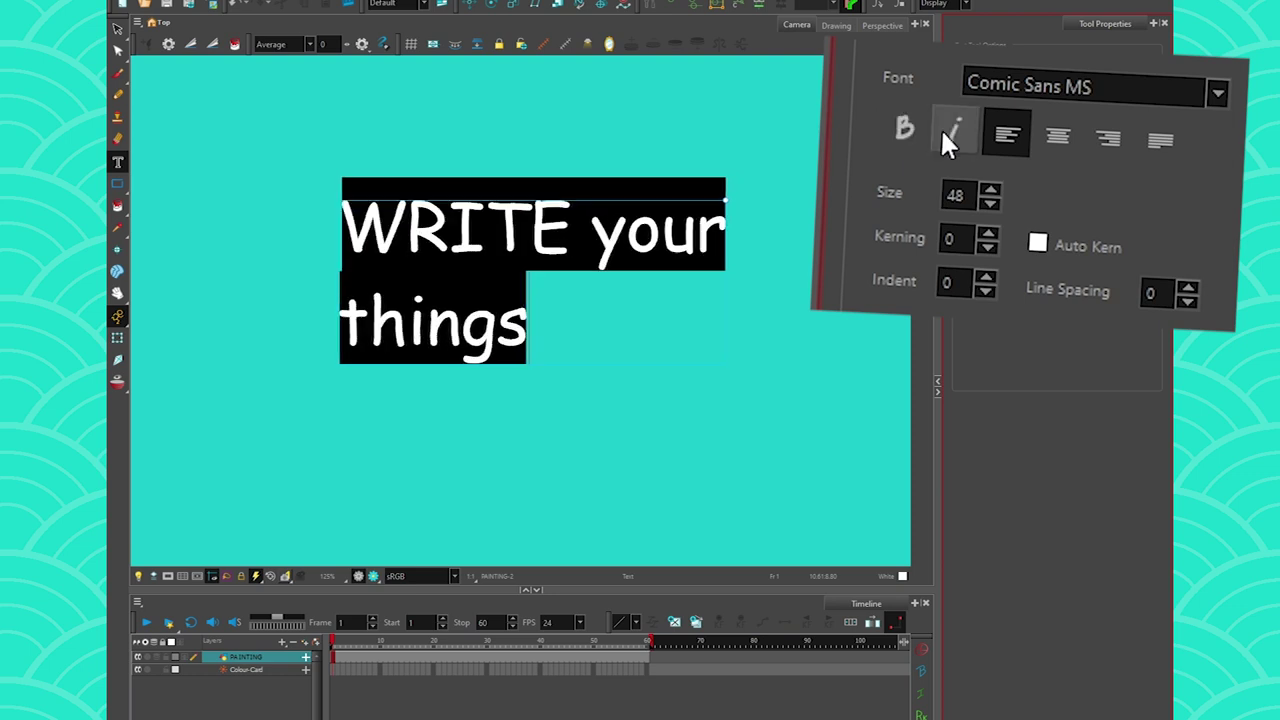
- Try the centre and right alignments on the selected text, returning it to left alignment
click(1049, 133)
click(1110, 135)
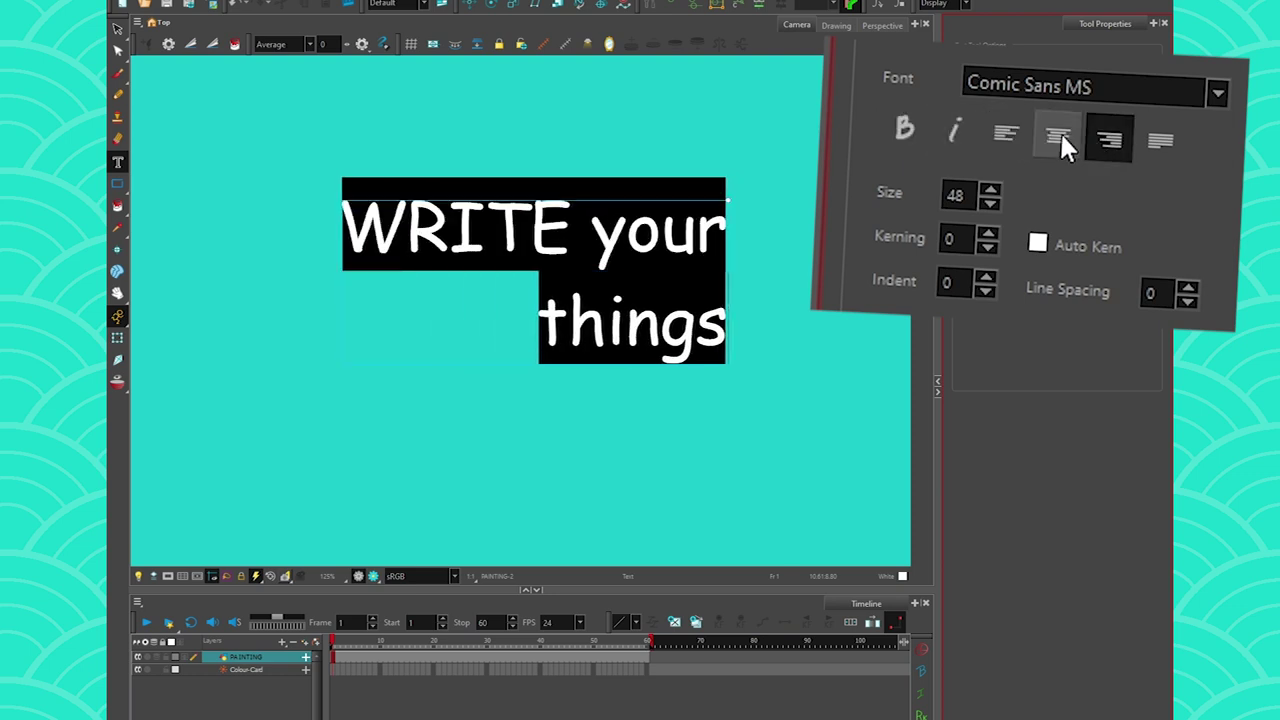
click(1059, 131)
click(1003, 132)
click(1057, 136)
click(1107, 137)
click(1057, 135)
click(1006, 135)
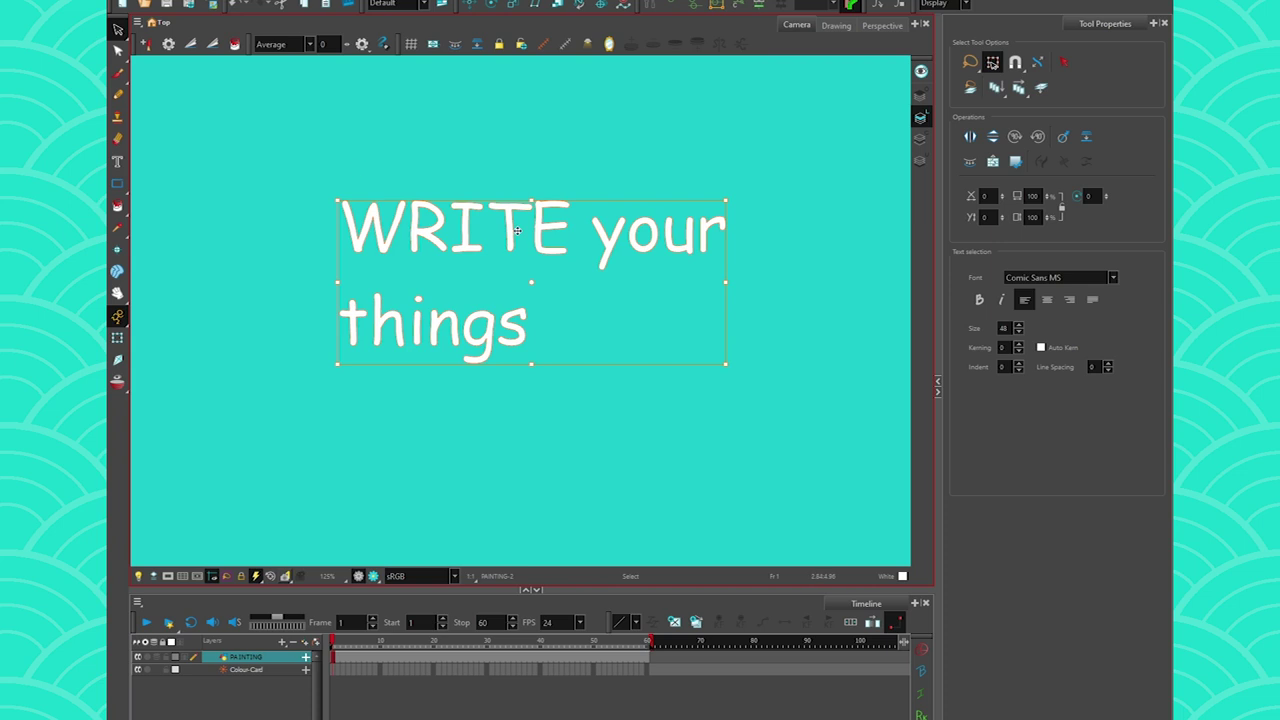
- Enlarge the text block with its bounding box and reposition it around the middle of the canvas
drag(337, 201, 247, 100)
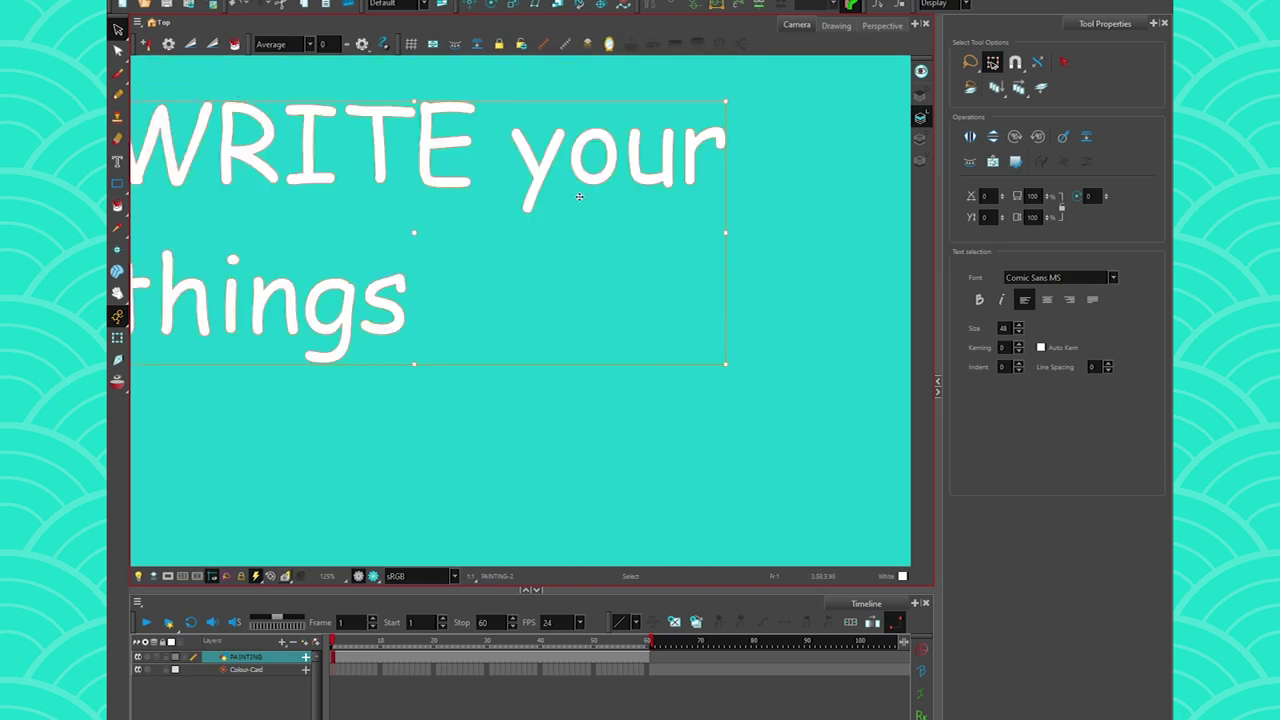
drag(723, 101, 466, 206)
drag(289, 238, 540, 255)
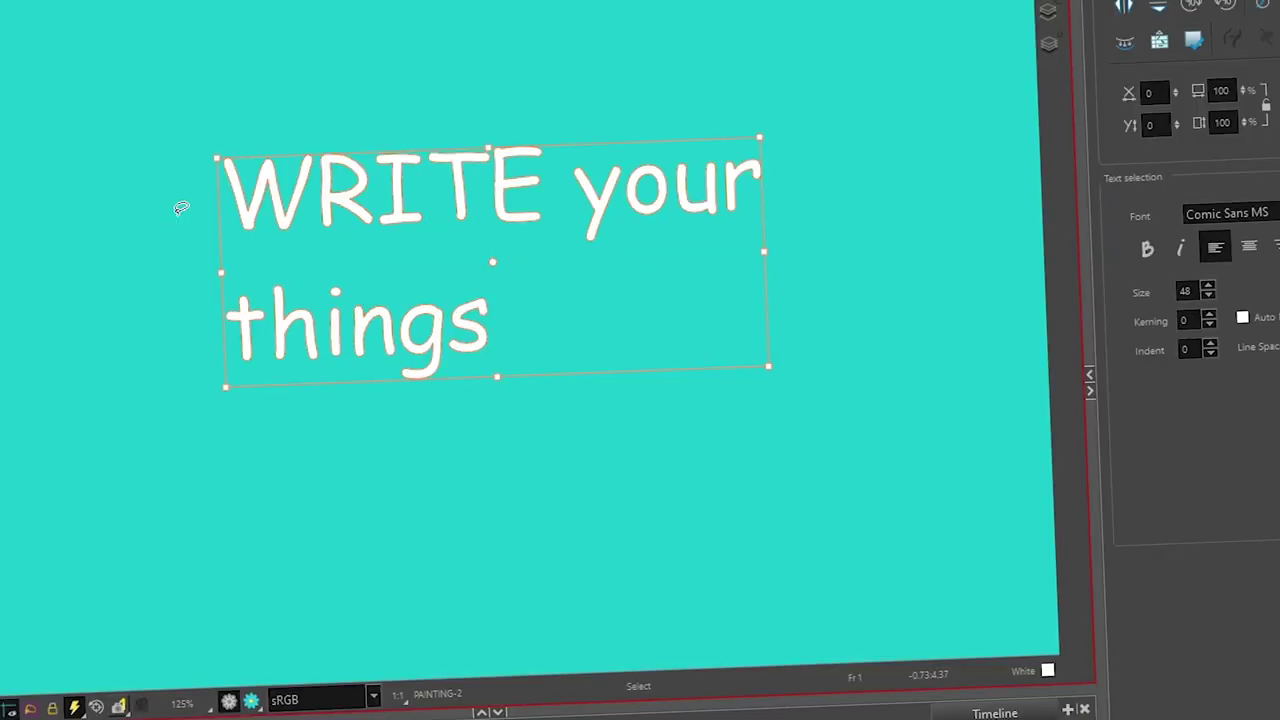
drag(217, 158, 2, 81)
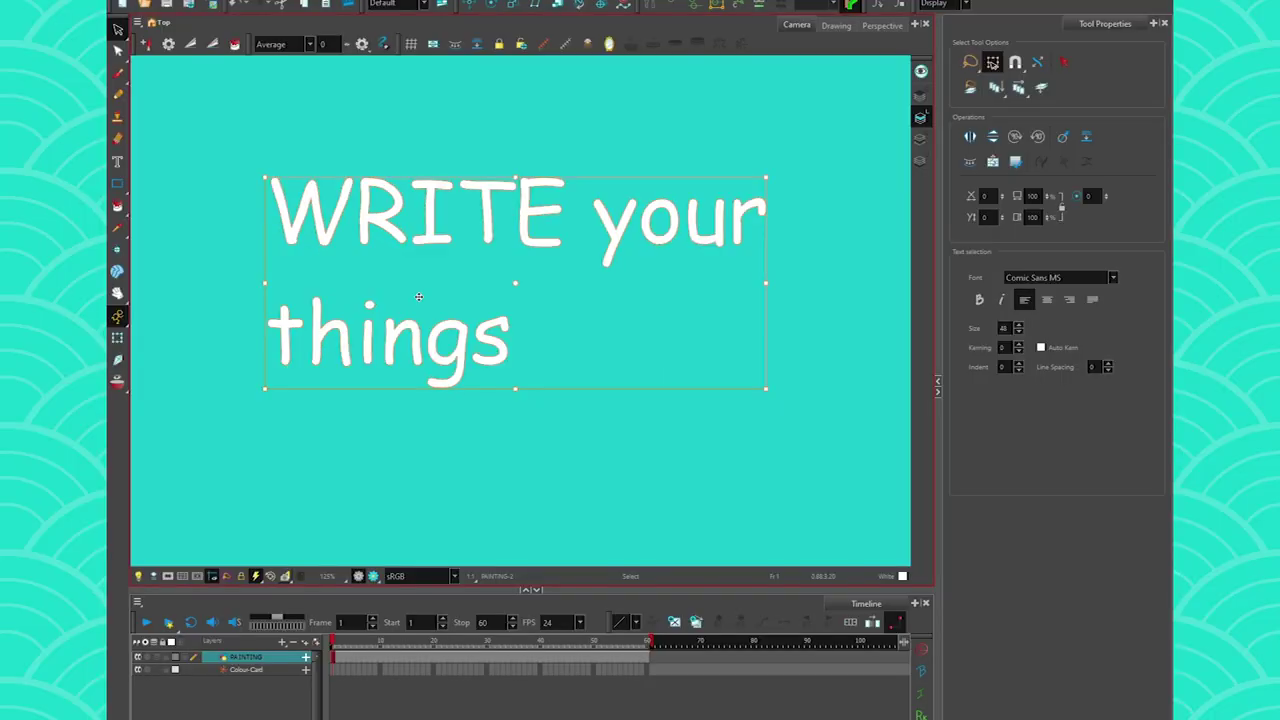
- Deselect the text and duplicate the current drawing on the PAINTING layer
click(119, 31)
click(234, 217)
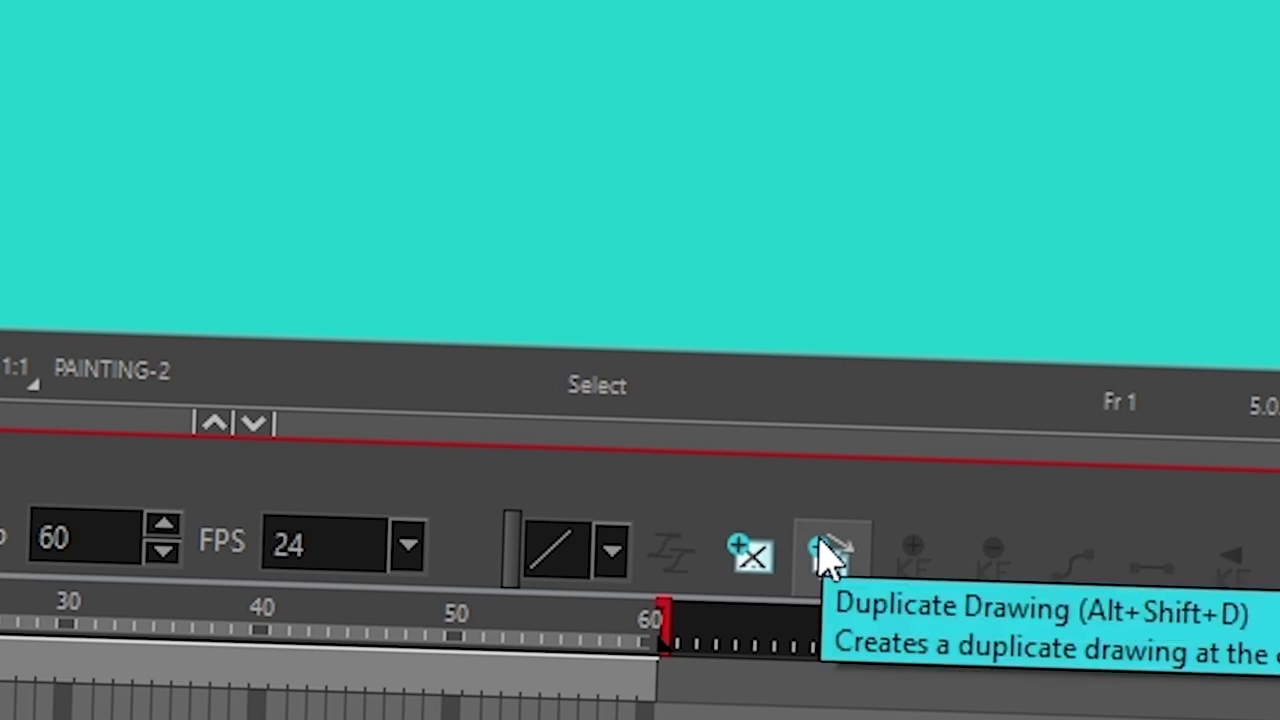
click(826, 556)
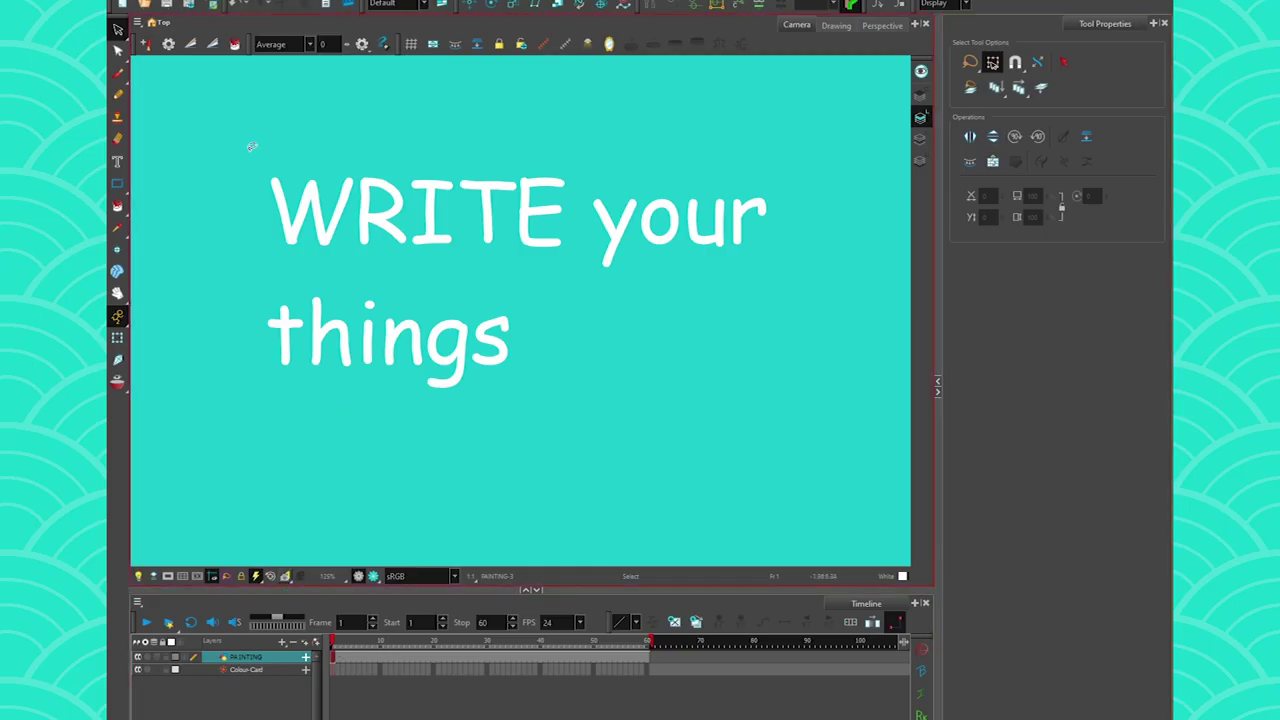
- Scribble across the text with the Dark Charcoal brush and show the layer parameters in the timeline
click(118, 73)
mouse_move(635, 178)
mouse_down()
mouse_move(362, 296)
mouse_move(348, 395)
mouse_up()
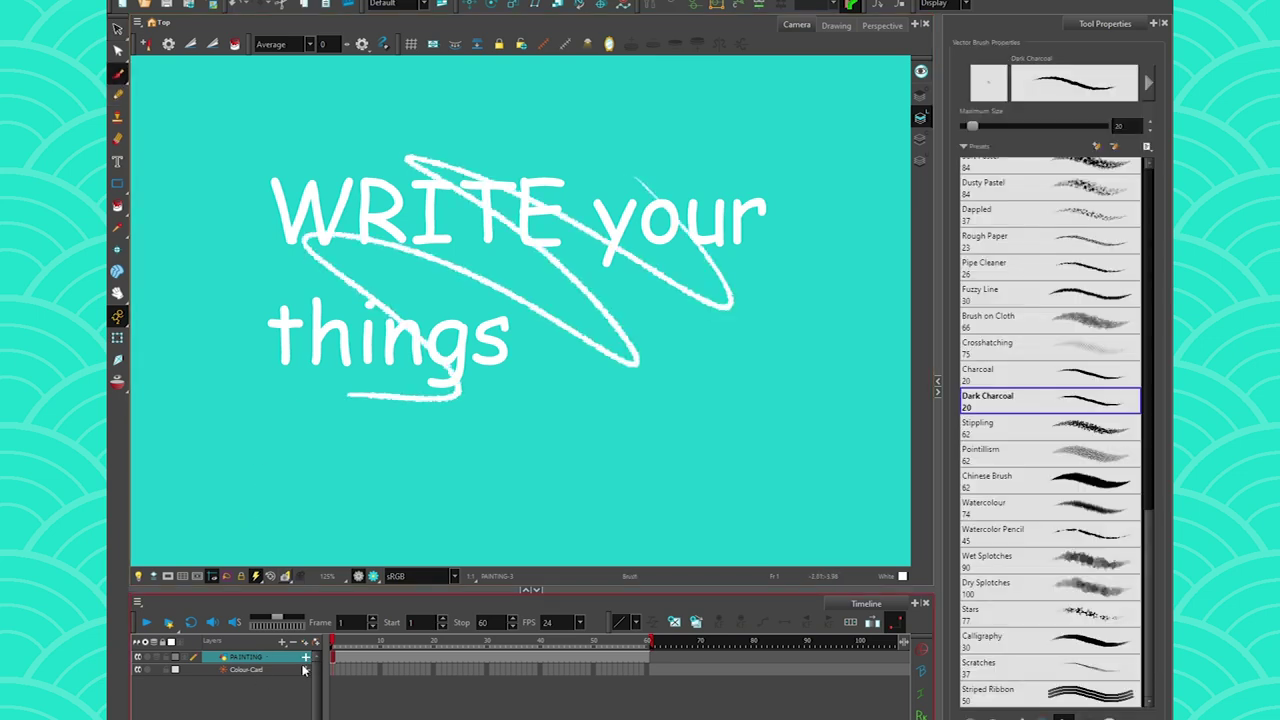
mouse_move(316, 658)
mouse_down()
mouse_move(327, 657)
mouse_move(314, 657)
mouse_up()
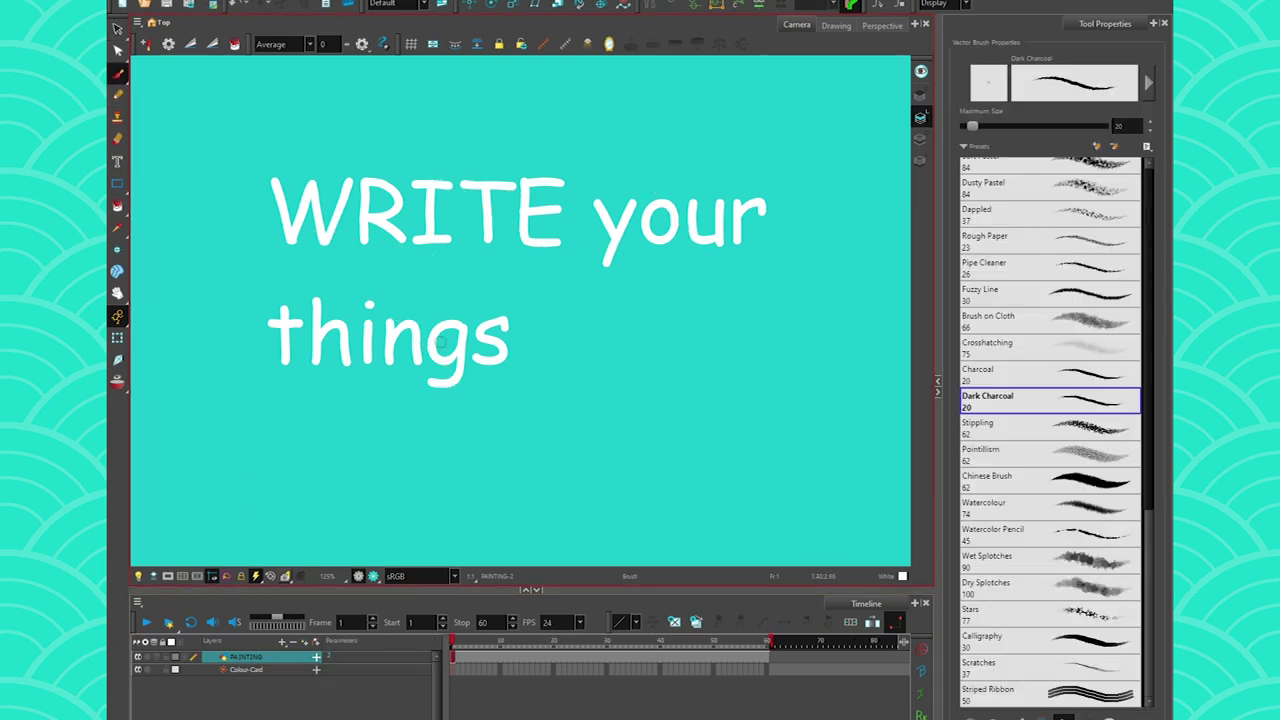
- Remove the brush scribble from over the text
key(ctrl+z)
click(118, 30)
key(Delete)
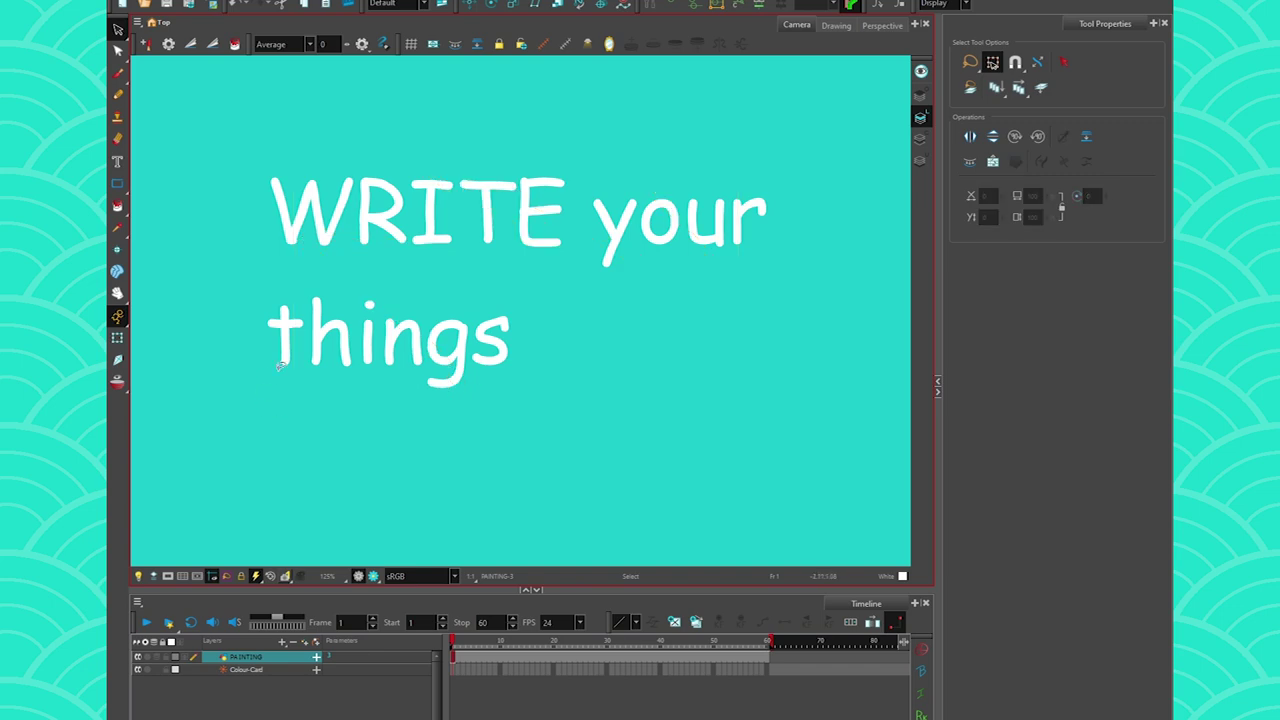
- Try skewing the selected text block into a slant, and undo the distortion
mouse_move(214, 207)
mouse_down()
mouse_move(334, 398)
mouse_move(320, 402)
mouse_up()
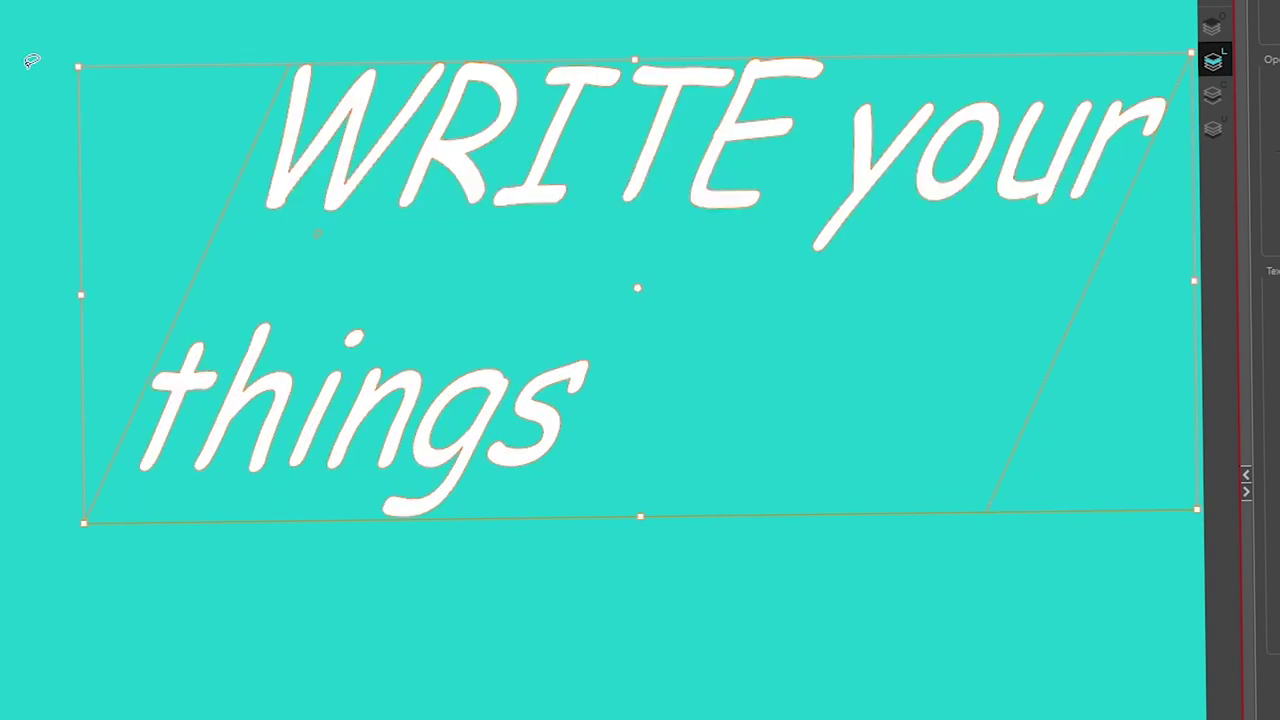
key(ctrl+z)
key(ctrl+z)
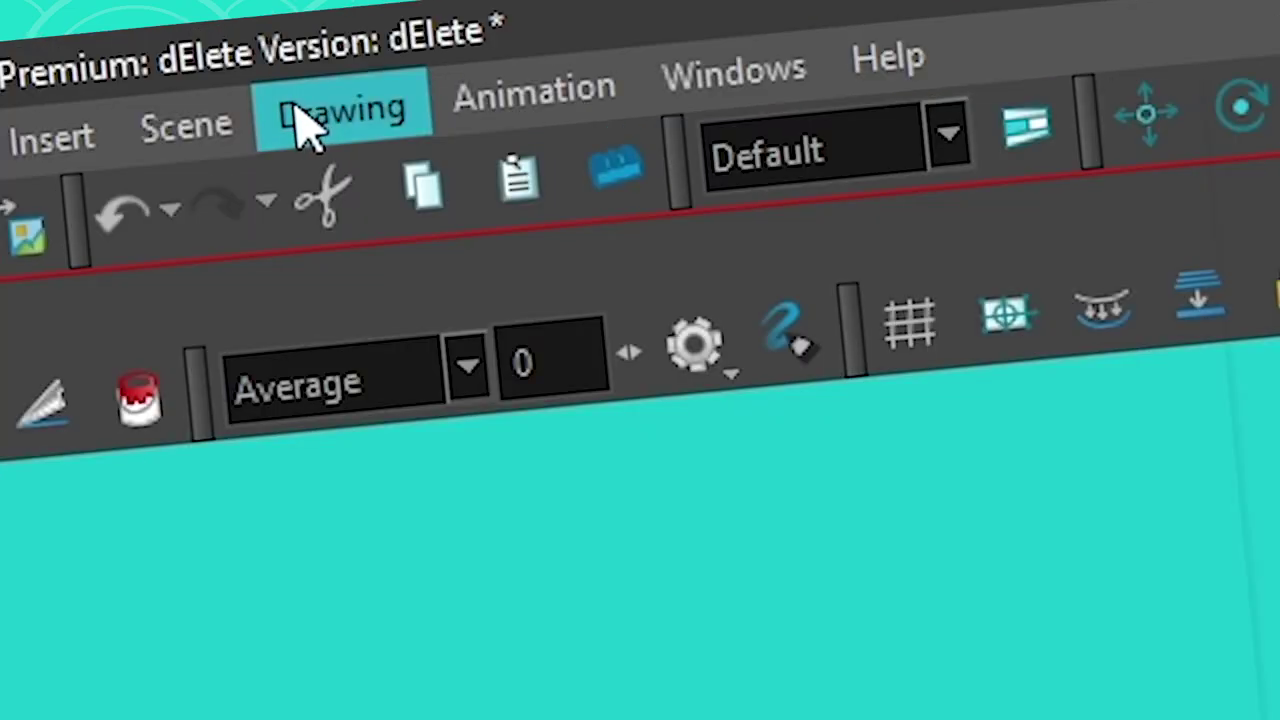
- Break apart the text layer into separate, individually editable letters
click(231, 89)
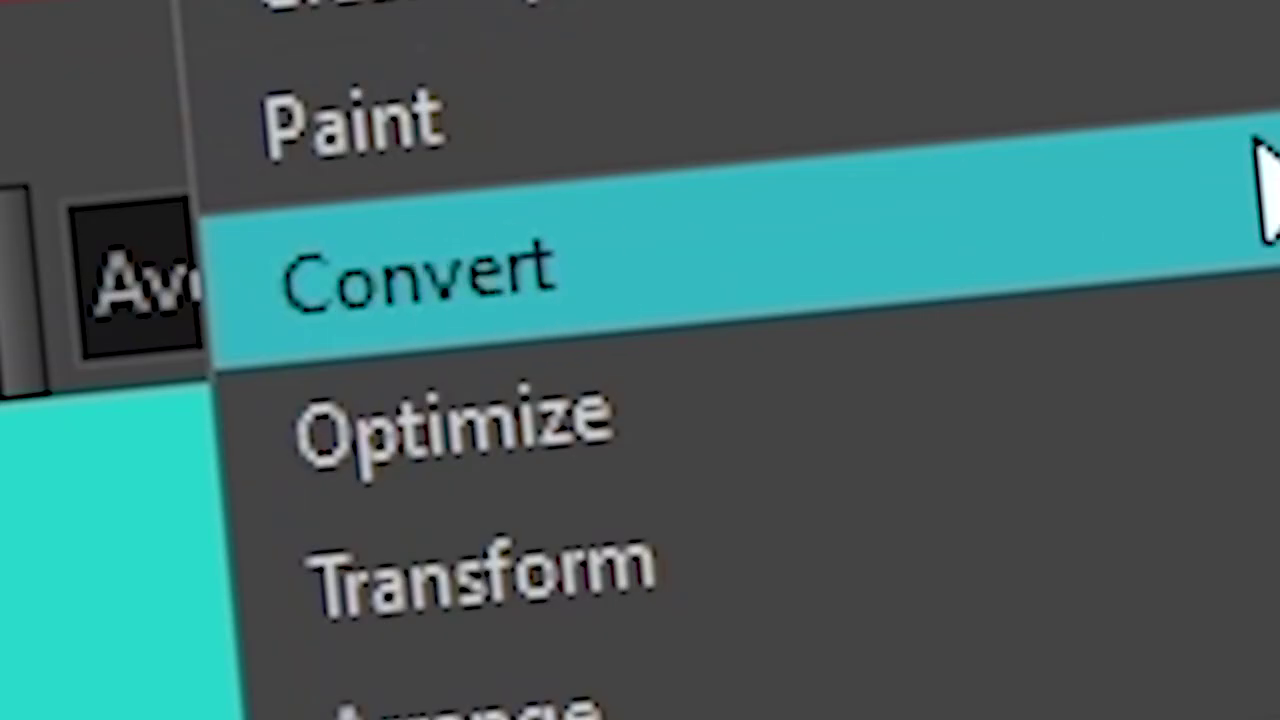
mouse_move(1265, 185)
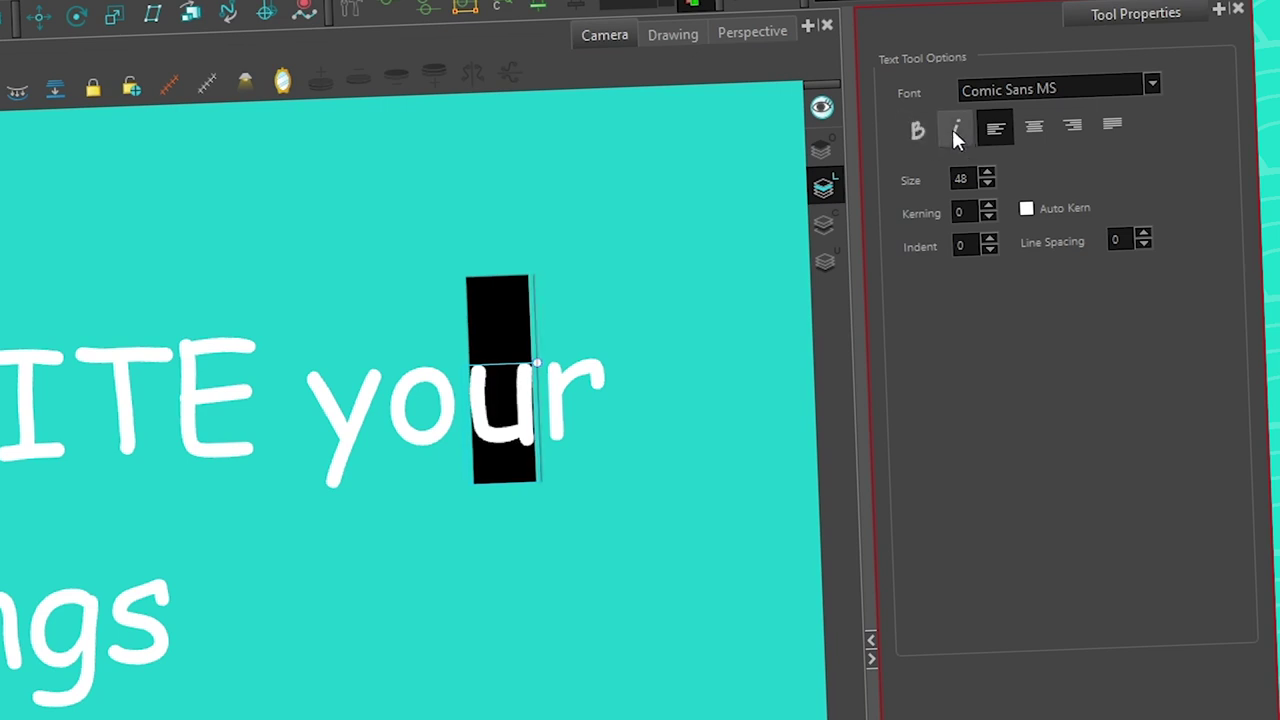
- Try italic formatting on only the letter "u" in "your", turning it off again
click(957, 132)
click(957, 132)
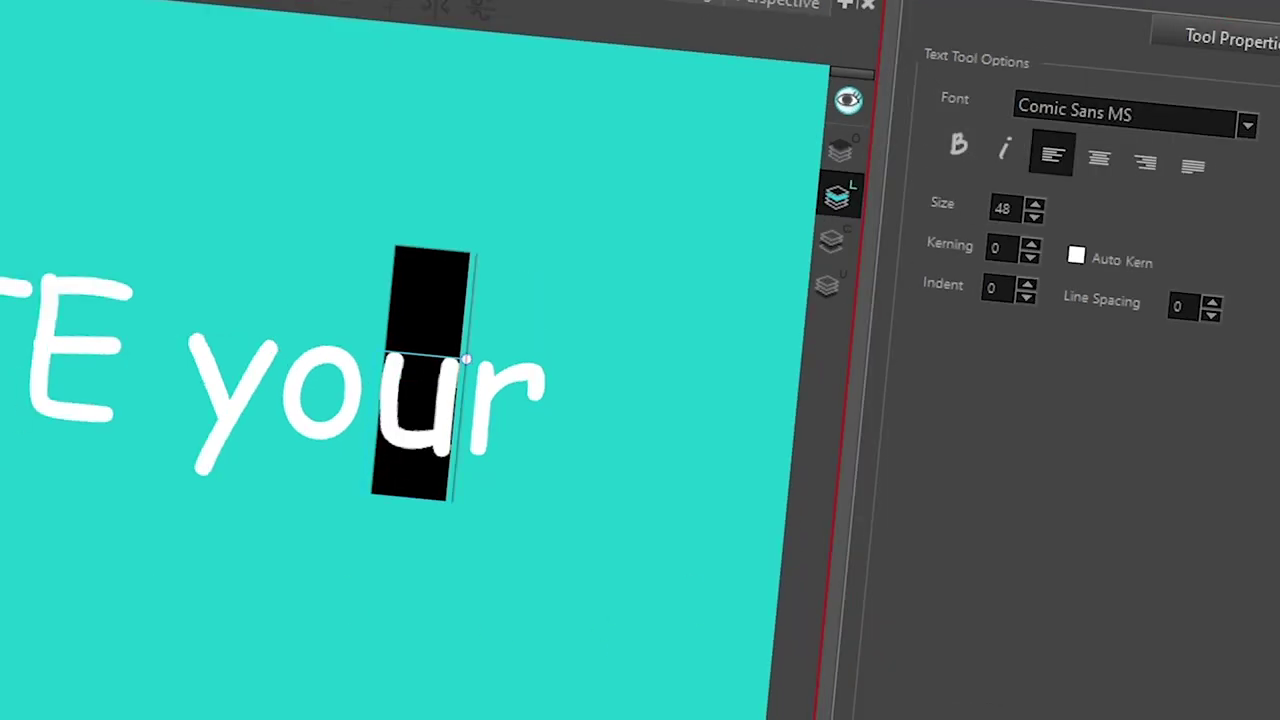
- Select all the separated letters and apply Break Apart Text Layers again to convert them into vector shapes
mouse_move(254, 236)
mouse_down()
mouse_move(241, 188)
mouse_move(306, 434)
mouse_move(243, 190)
mouse_up()
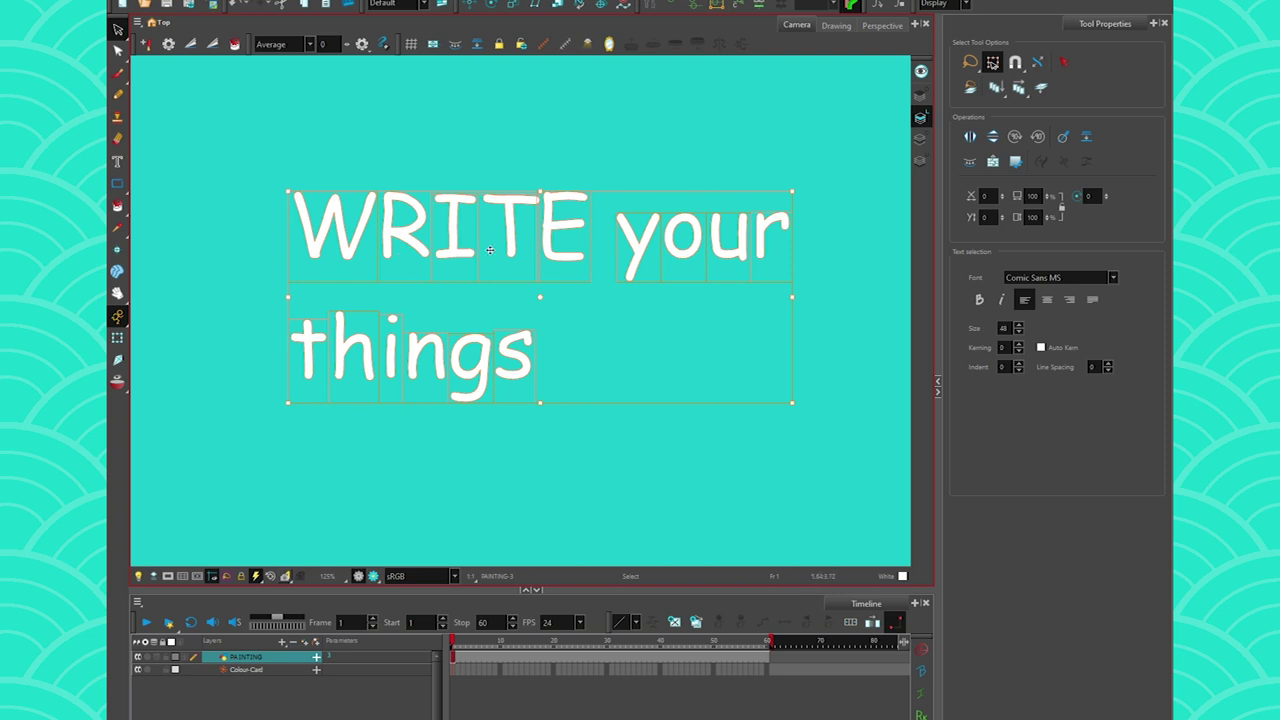
click(285, 1)
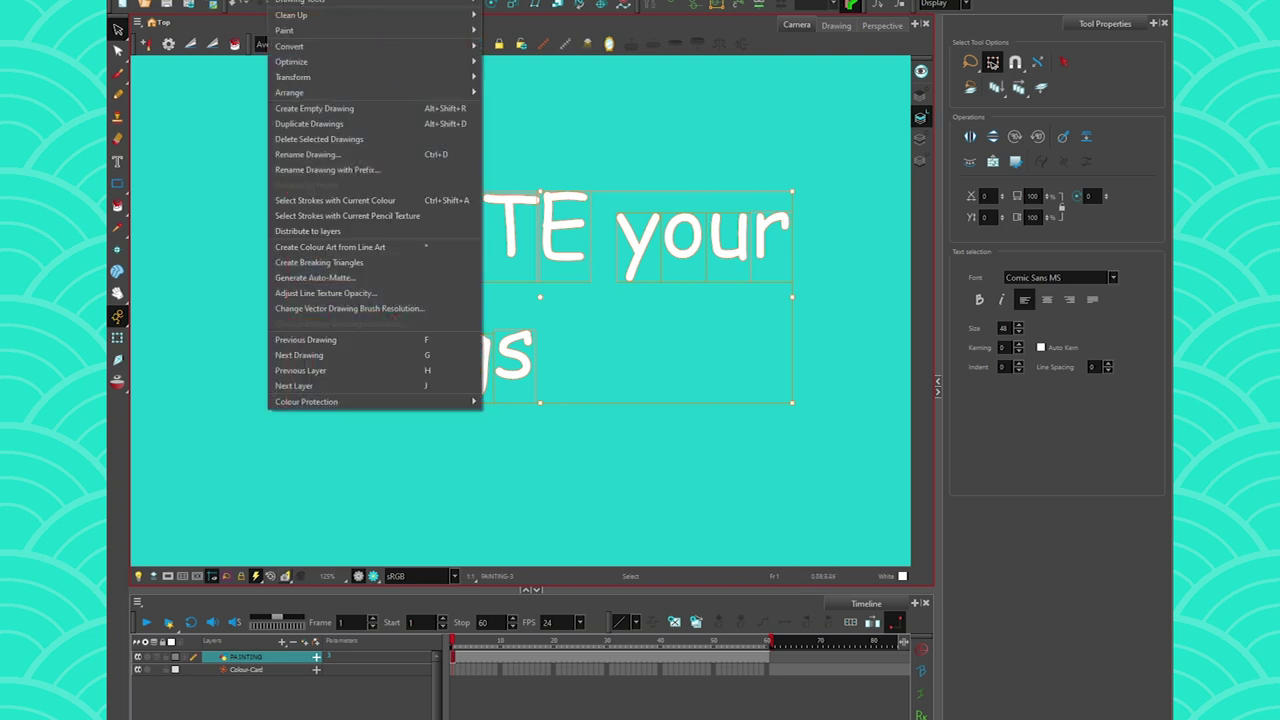
mouse_move(302, 48)
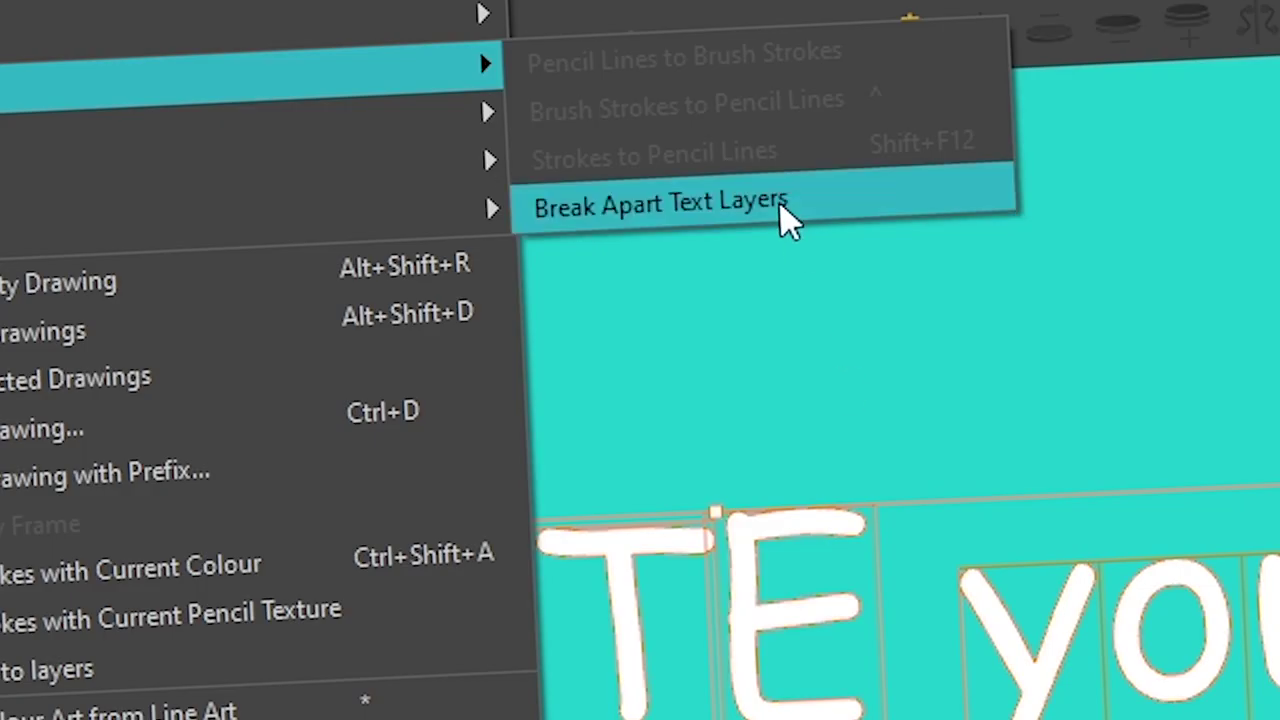
click(862, 203)
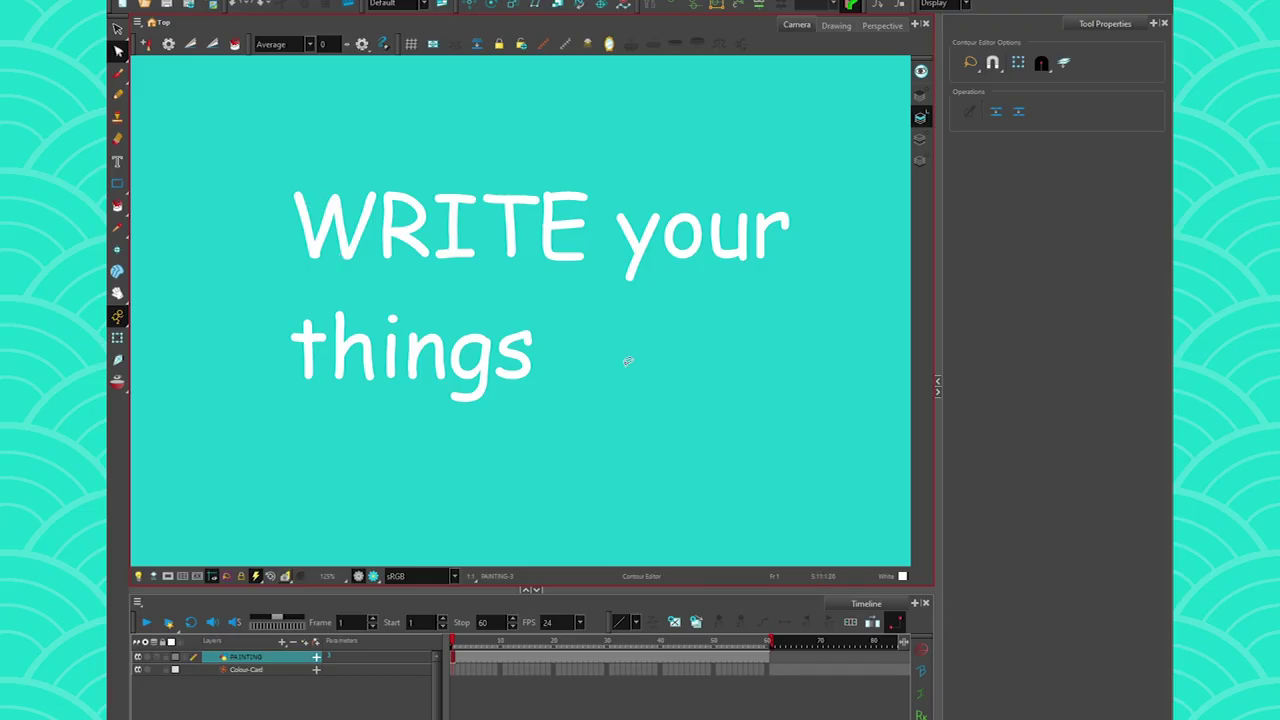
- Inspect the contours of the letters "y" and "o" in "your" with the Contour Editor
click(623, 238)
click(649, 249)
click(693, 218)
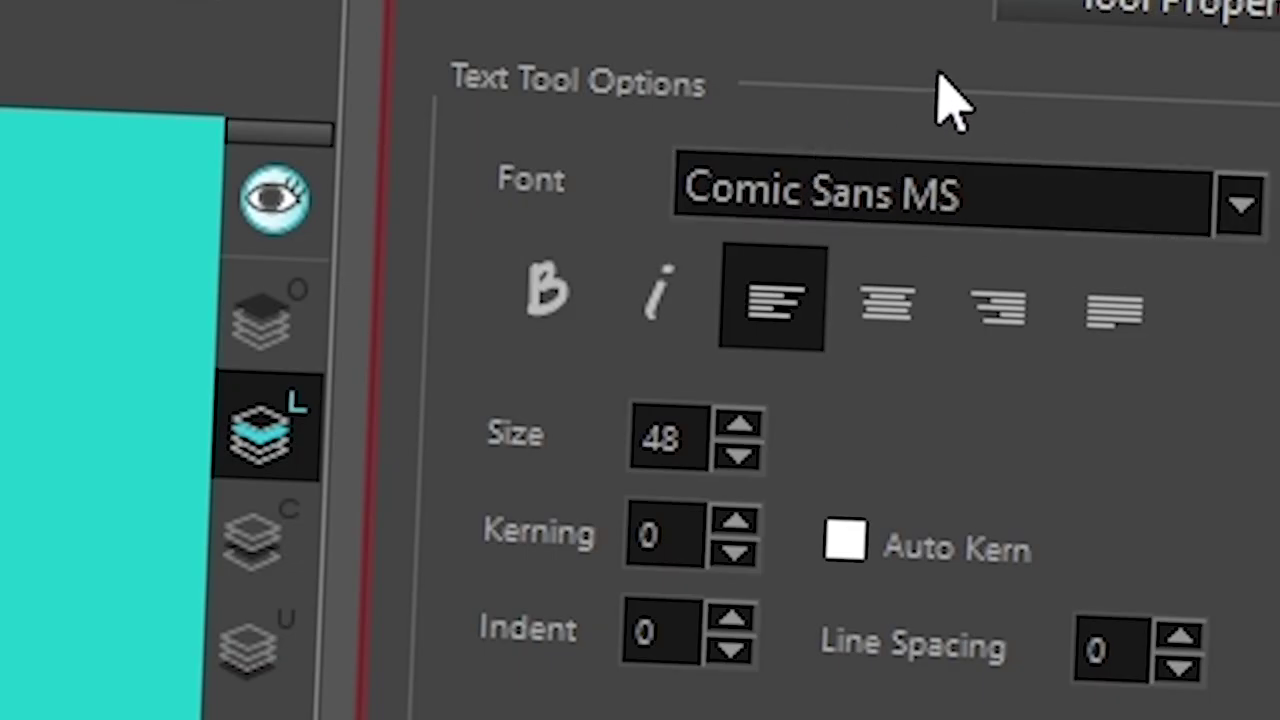
- Browse the Text tool's available fonts, search them for "bebas", and clear the search
click(975, 198)
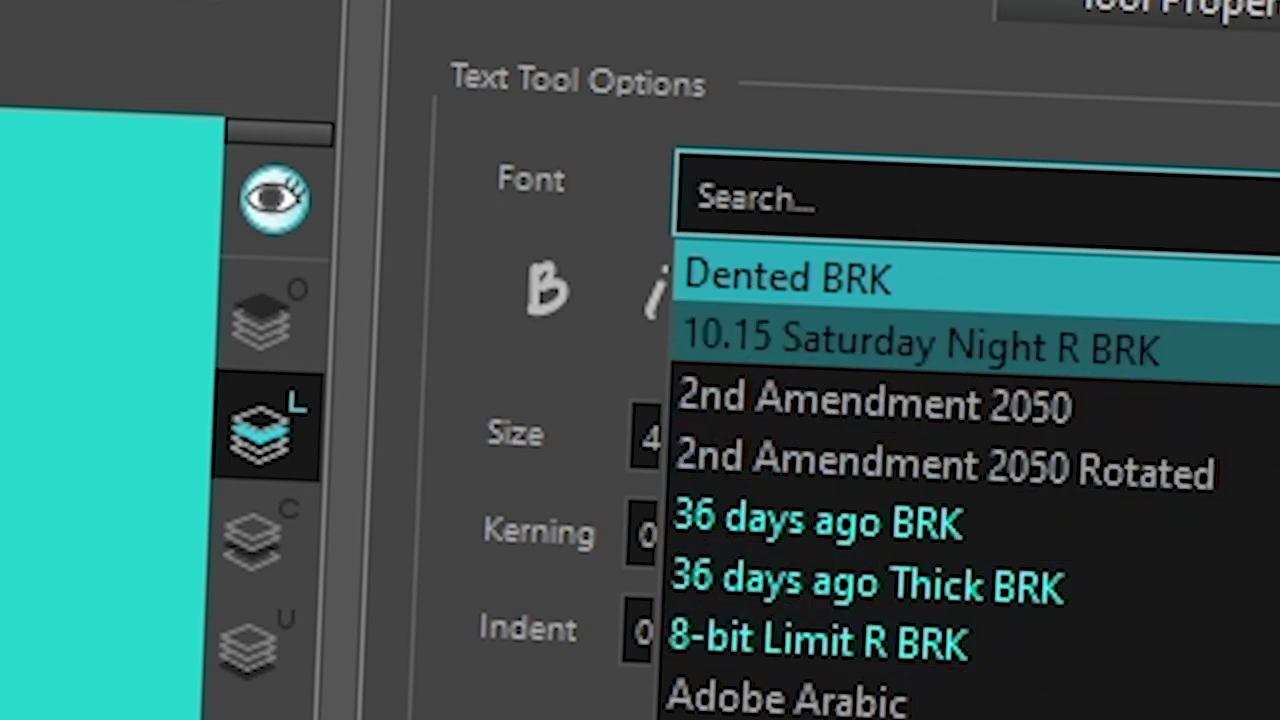
scroll(950, 400, down, 5)
scroll(950, 450, down, 6)
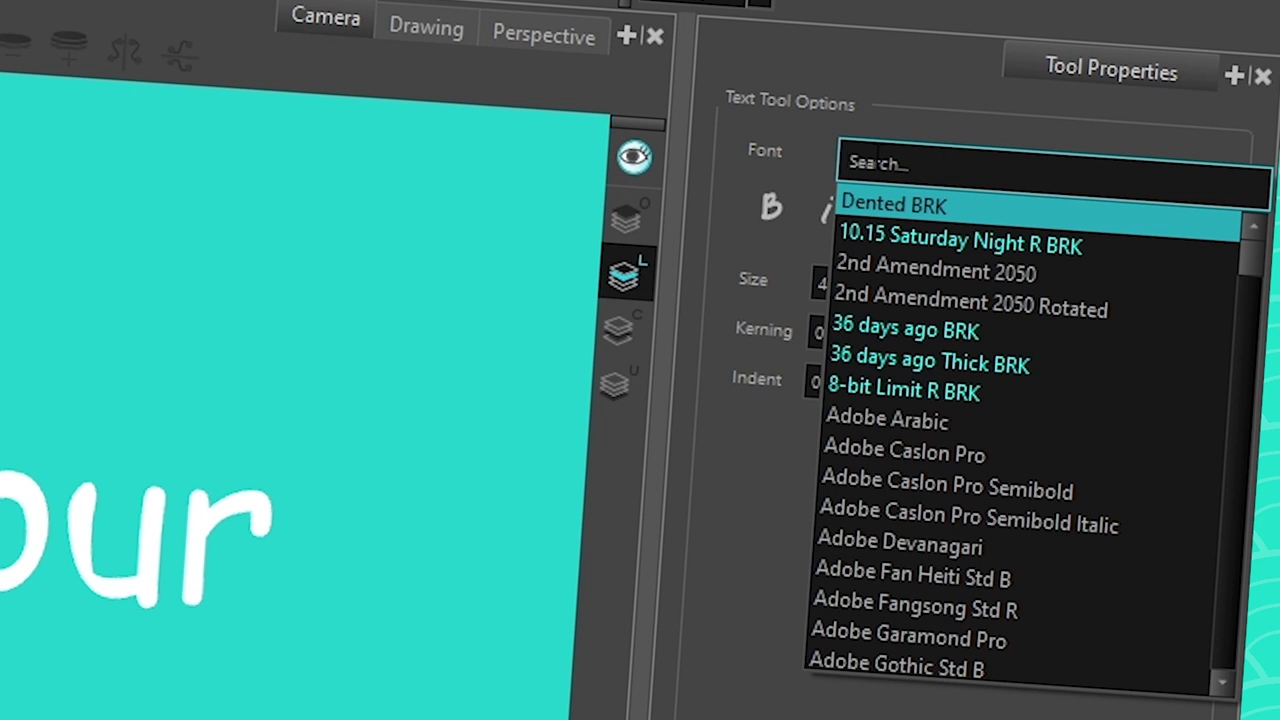
text(bebas)
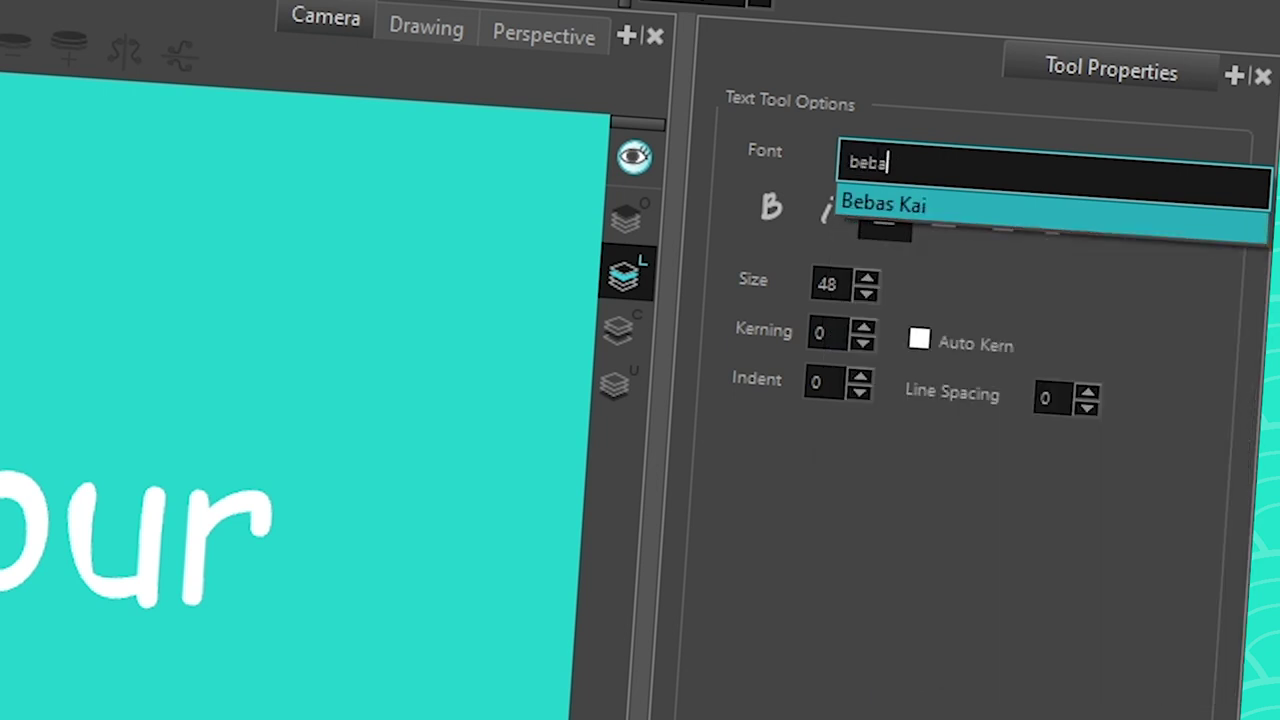
key(BackSpace)
key(BackSpace)
key(BackSpace)
key(BackSpace)
key(BackSpace)
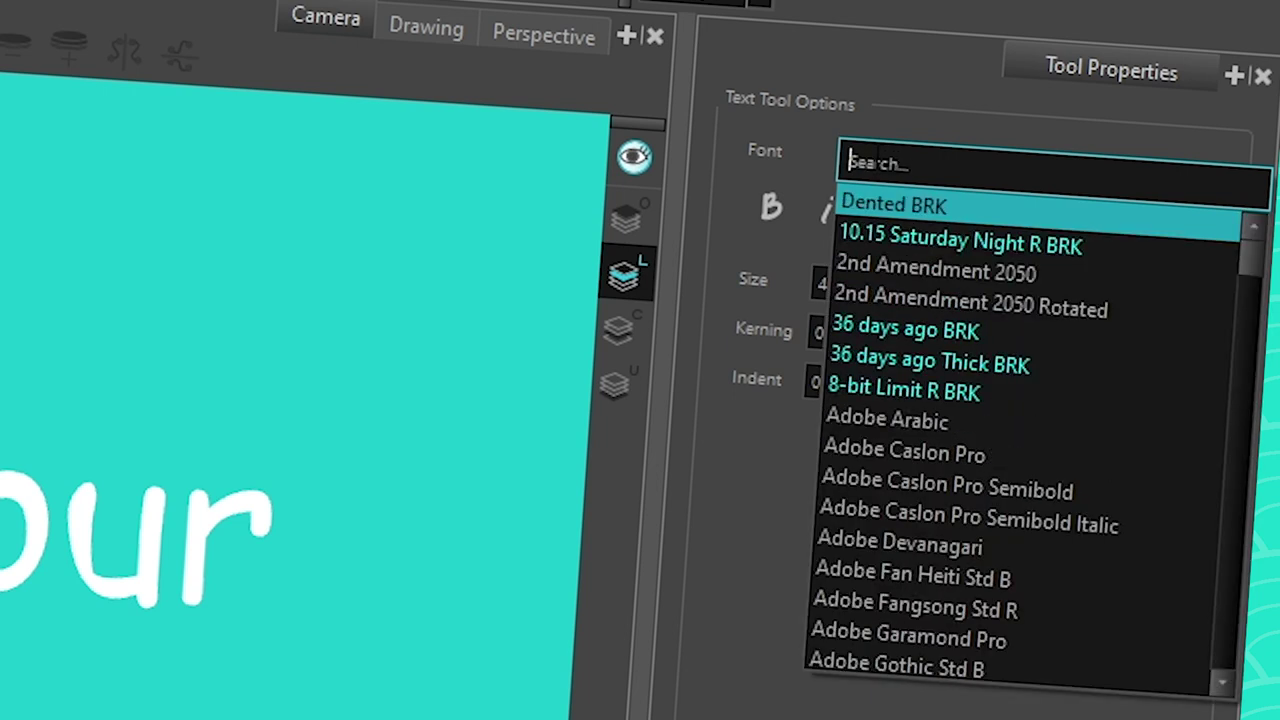